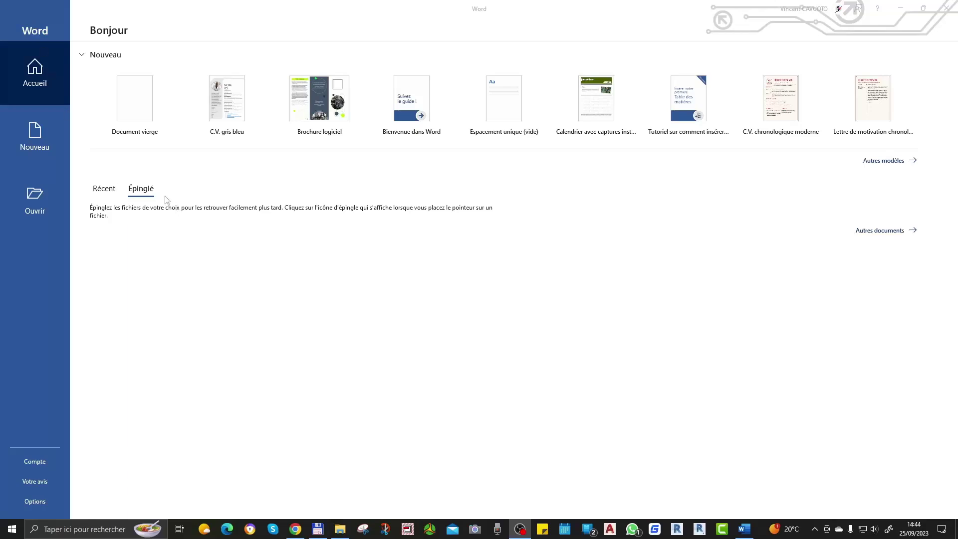
click(104, 193)
click(105, 193)
click(114, 63)
click(149, 133)
click(232, 107)
- Open the Word options and review the General and Display settings
click(37, 500)
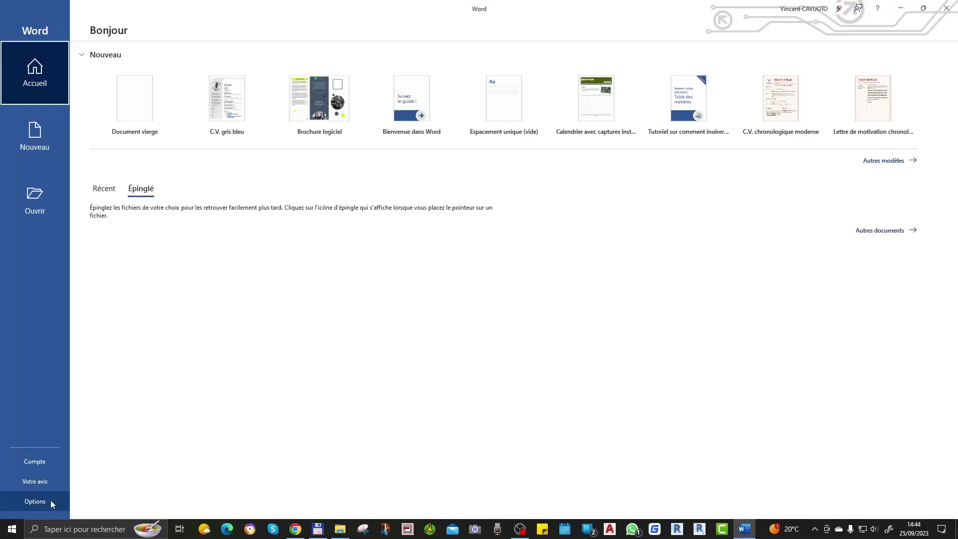
click(36, 501)
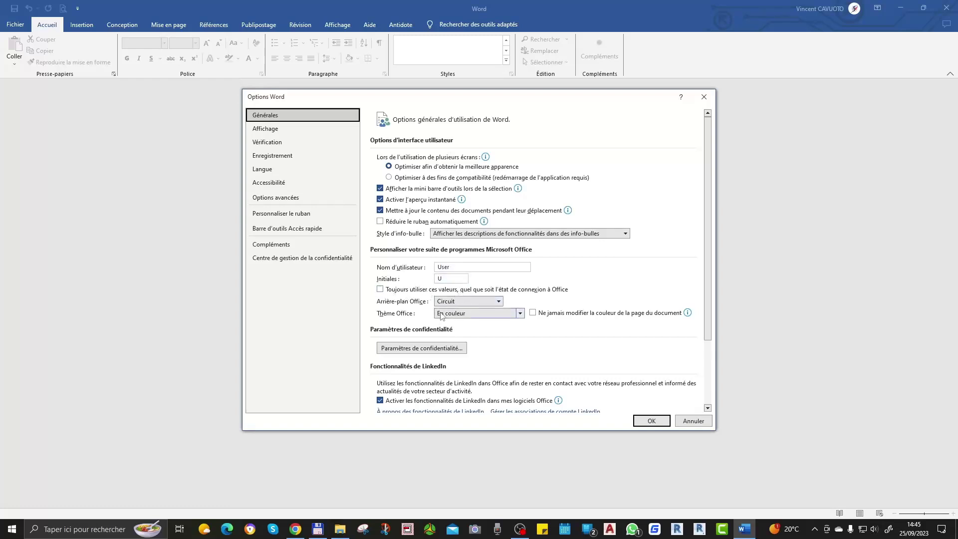
click(288, 136)
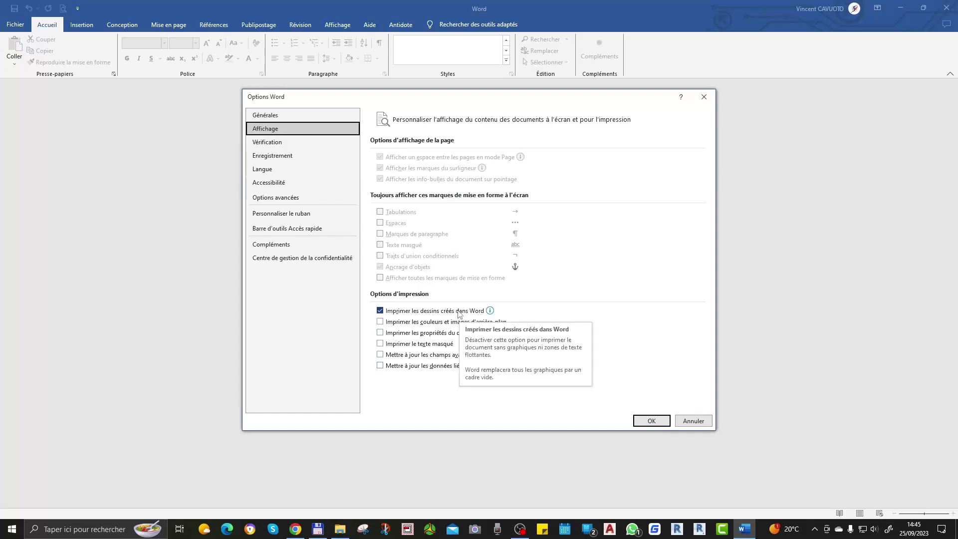
- Examine the document saving options, including the default format choices with Document Word (*.docx) selected and the AutoRecover interval
click(272, 156)
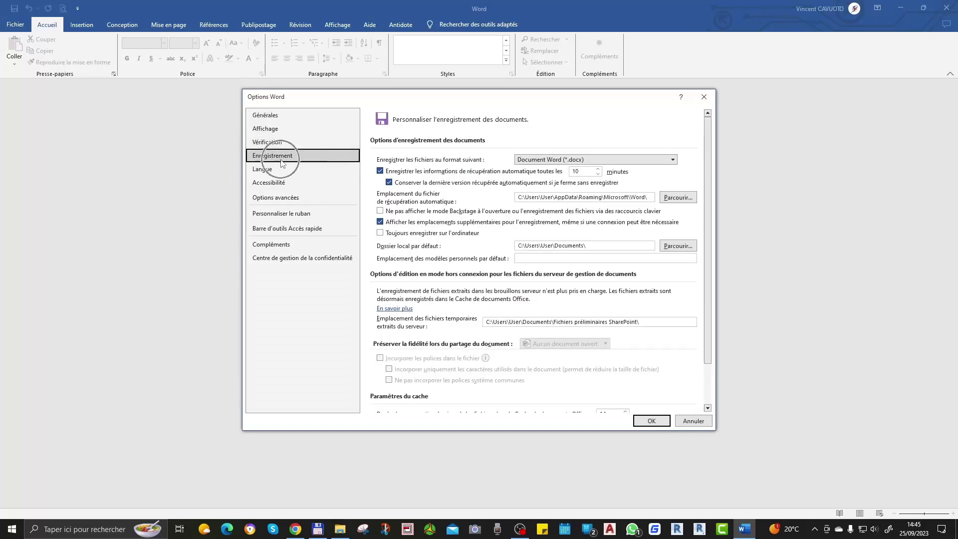
click(580, 159)
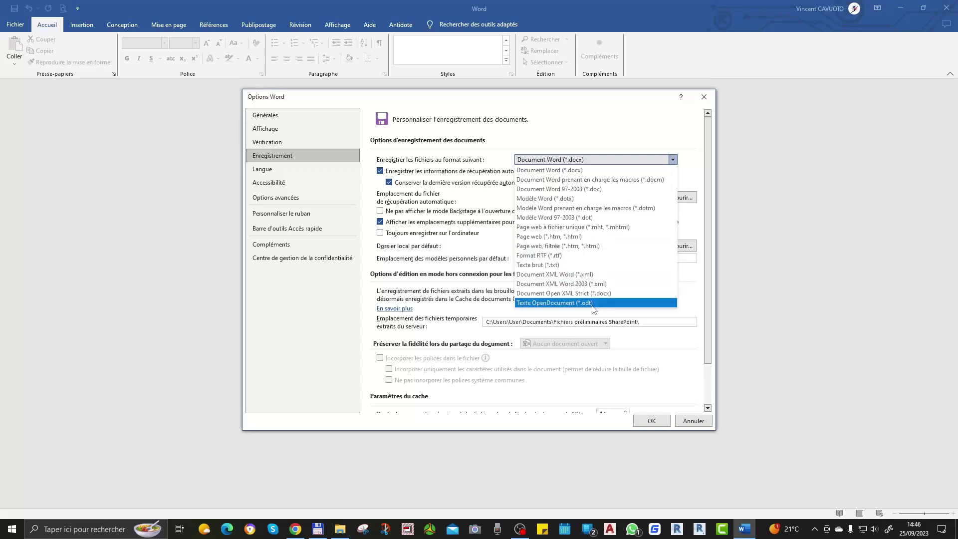
click(580, 171)
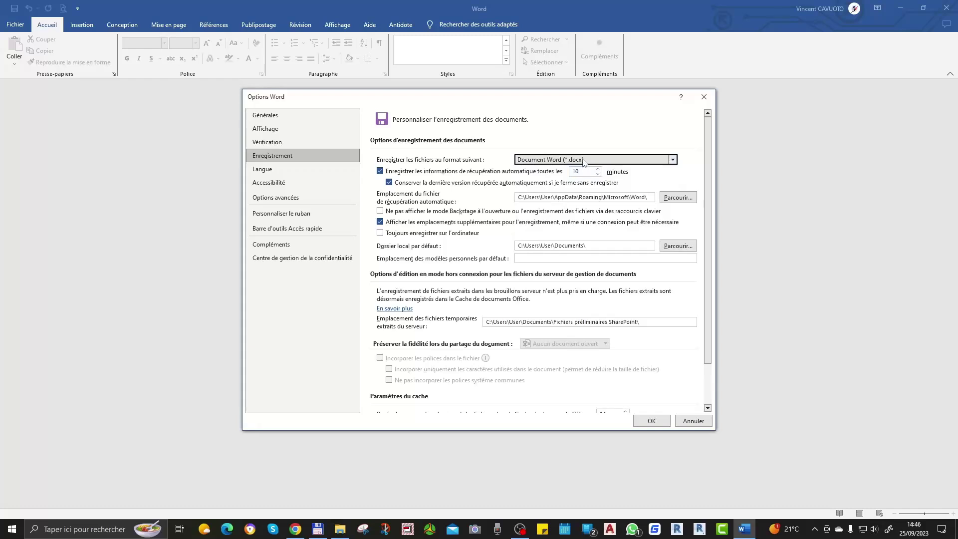
click(382, 173)
click(382, 173)
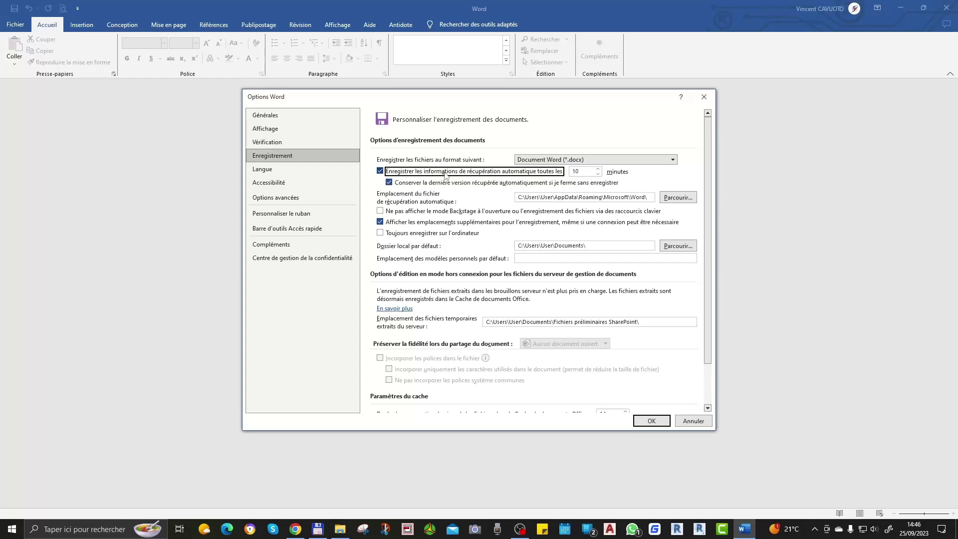
click(574, 172)
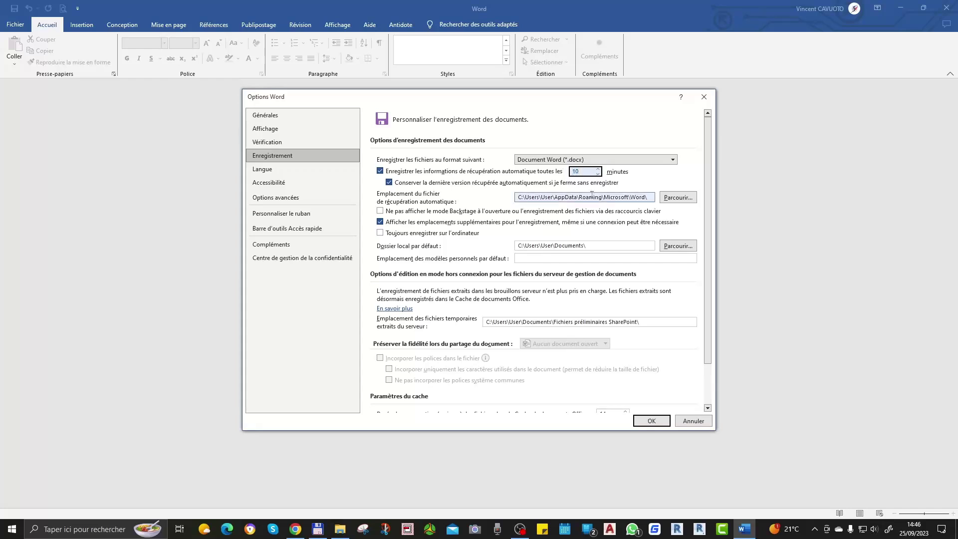
- Review the language, advanced, ribbon, Quick Access Toolbar, add-in and Trust Center options, and close the options without applying changes
click(265, 170)
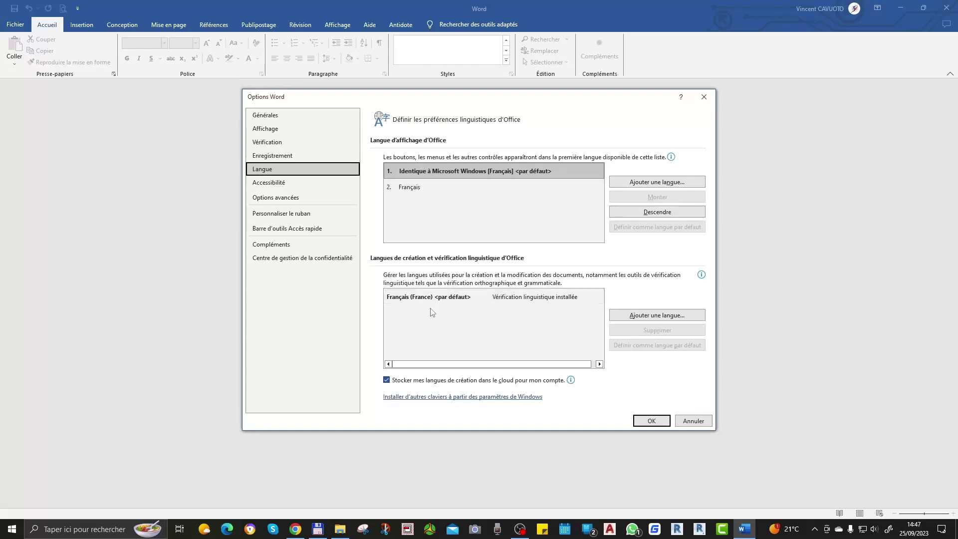
click(290, 198)
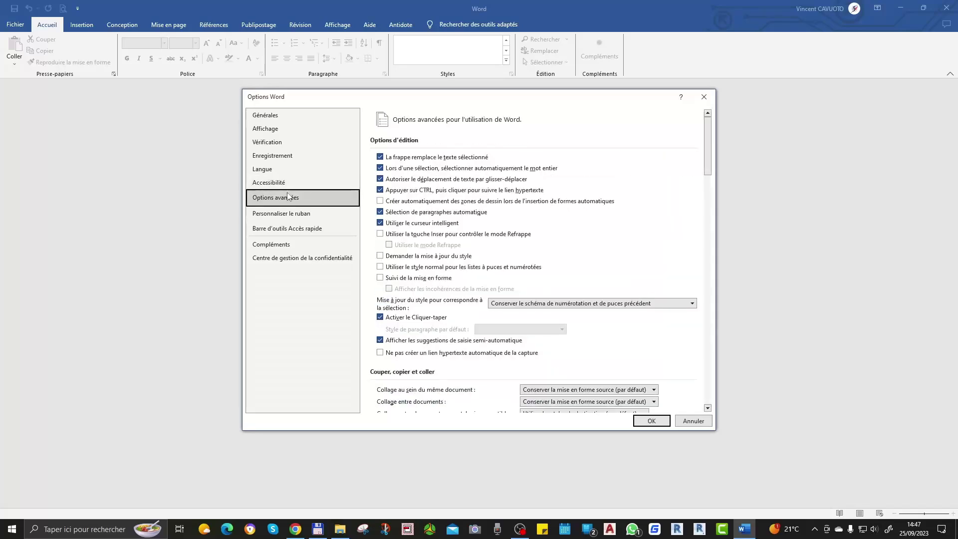
click(315, 216)
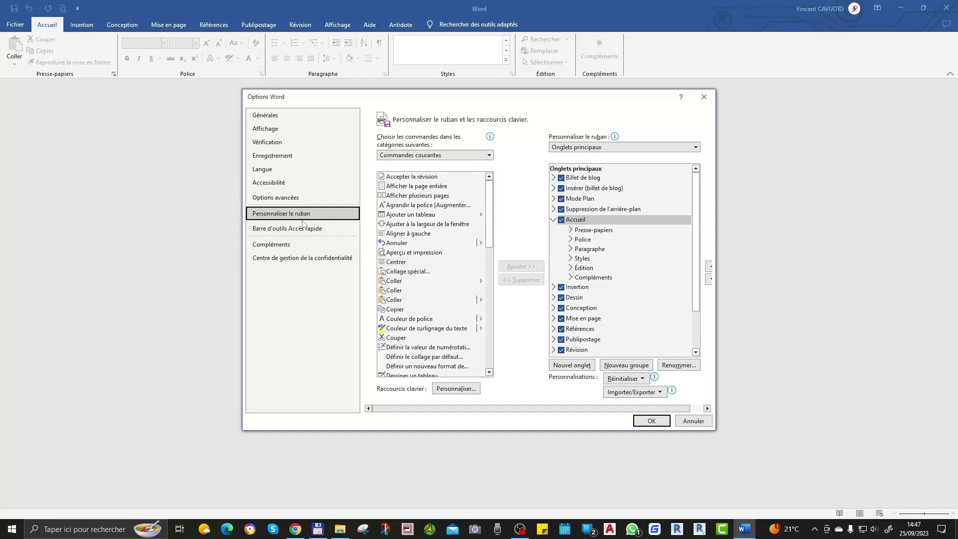
click(303, 226)
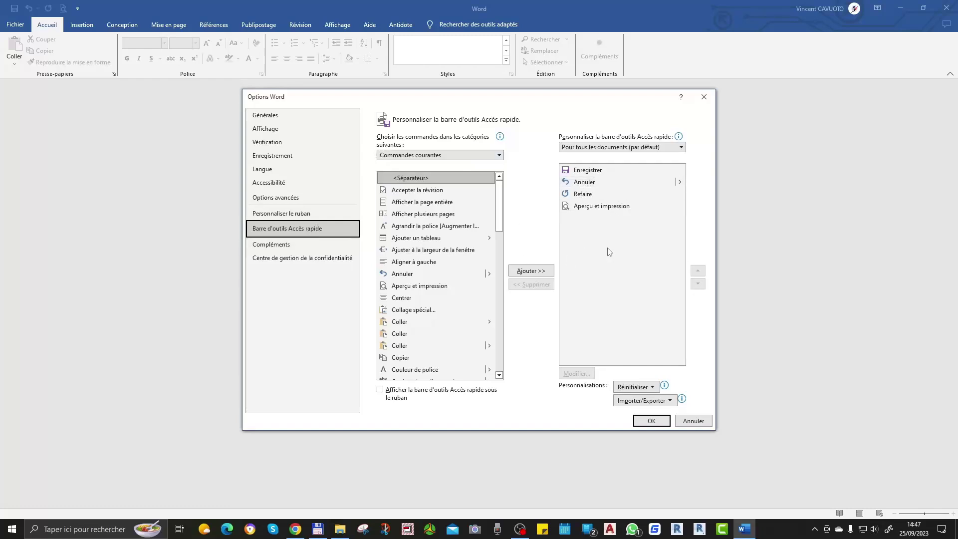
click(271, 246)
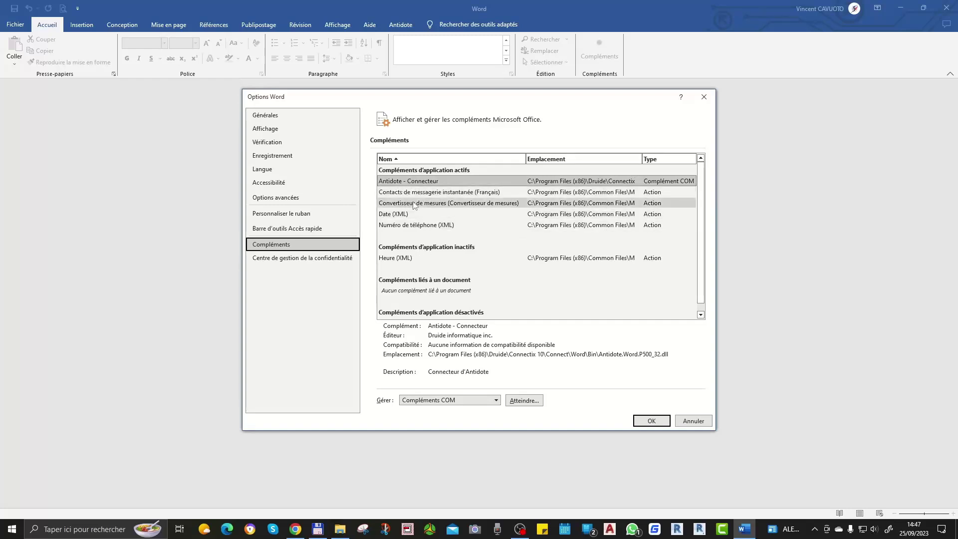
click(292, 259)
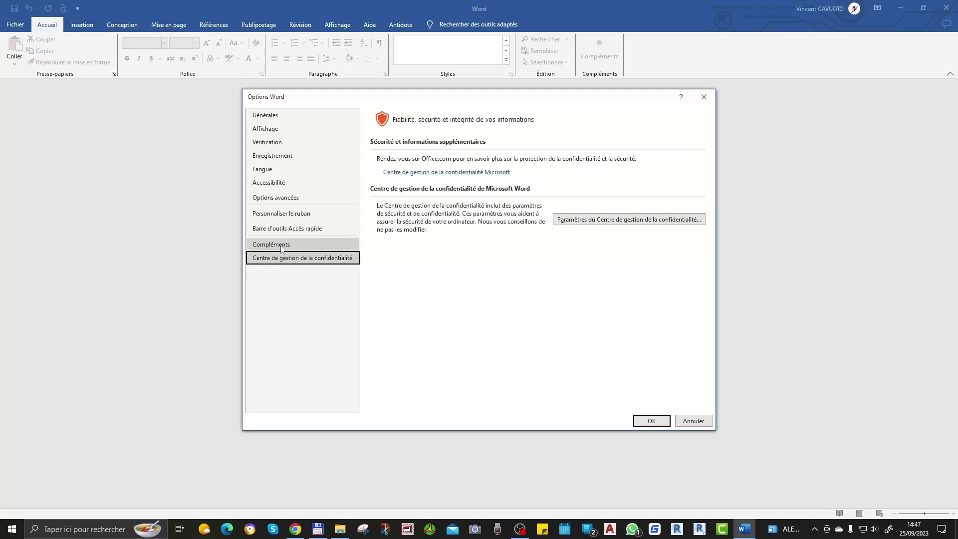
click(694, 422)
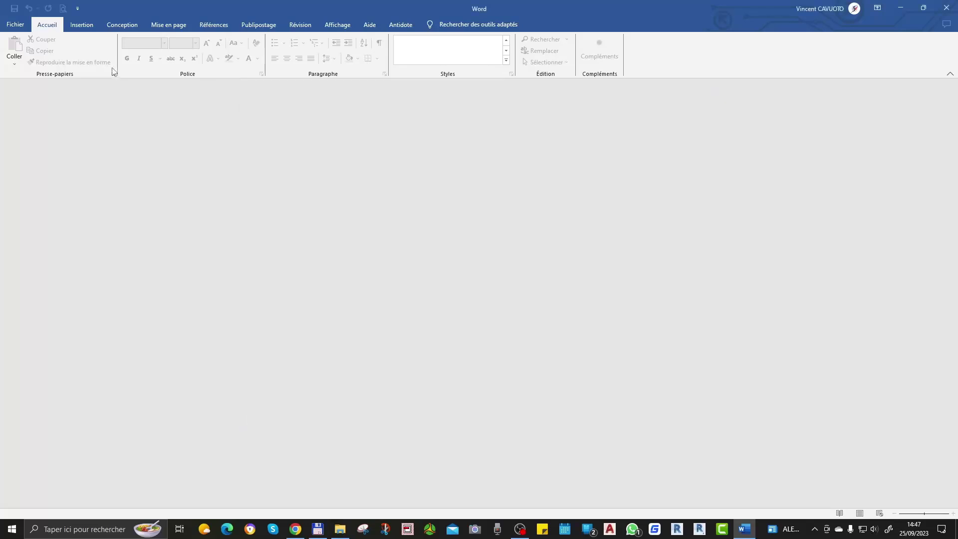
- Create a new document from the blank document template
click(20, 25)
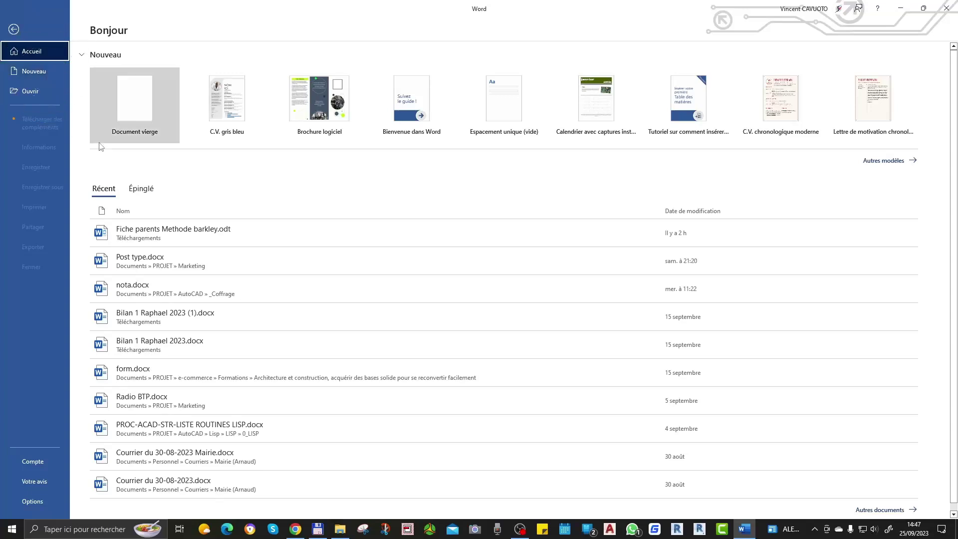
click(158, 131)
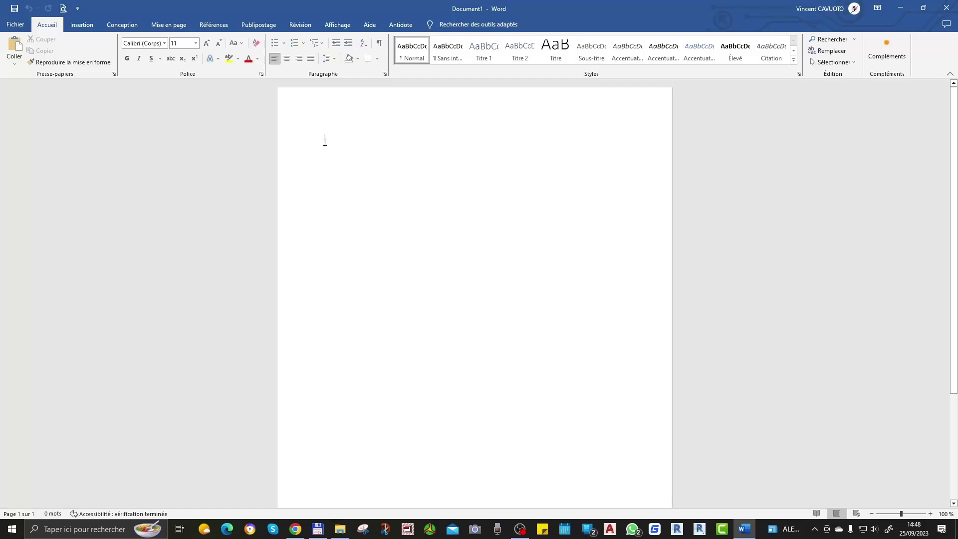
- Start saving the new document on this PC and browse for its destination folder
click(20, 23)
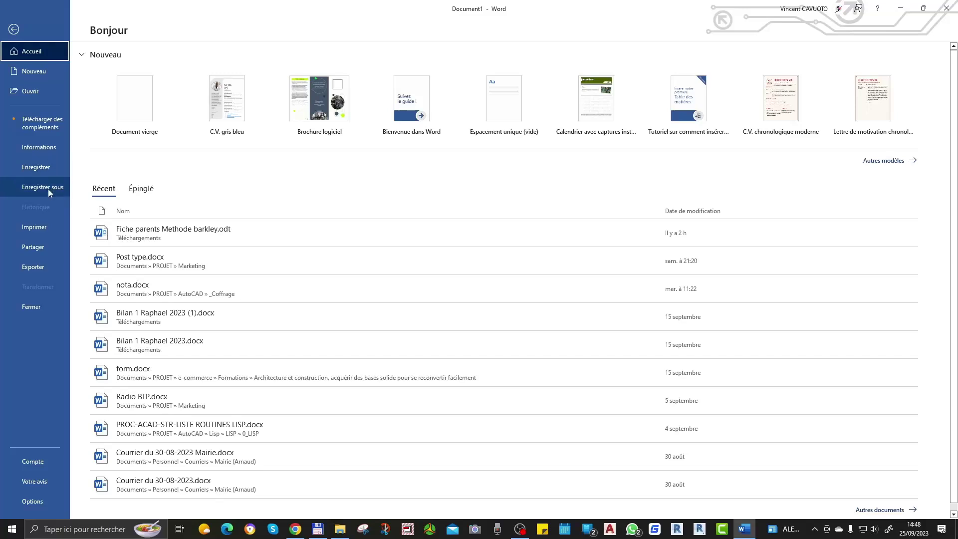
key(Tab)
key(Right)
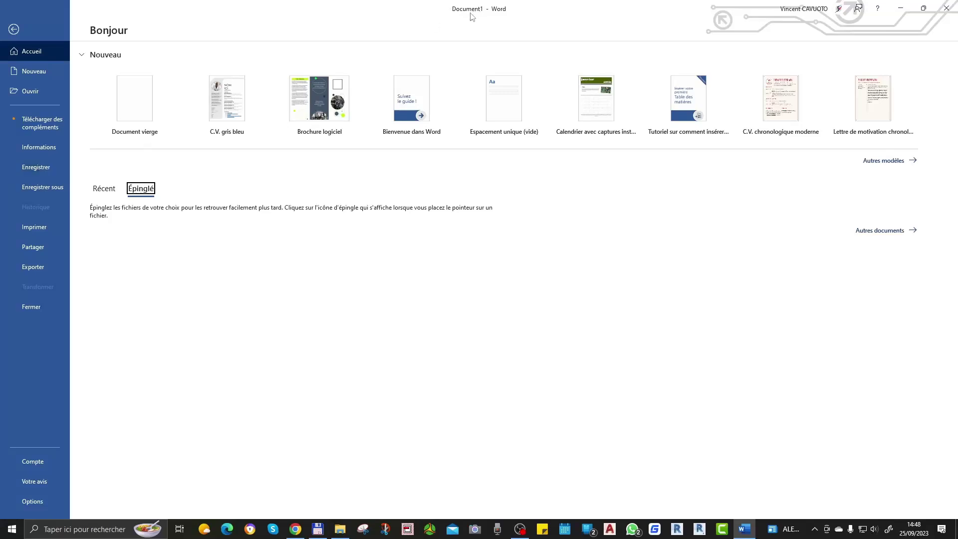
key(ctrl)
key(ctrl)
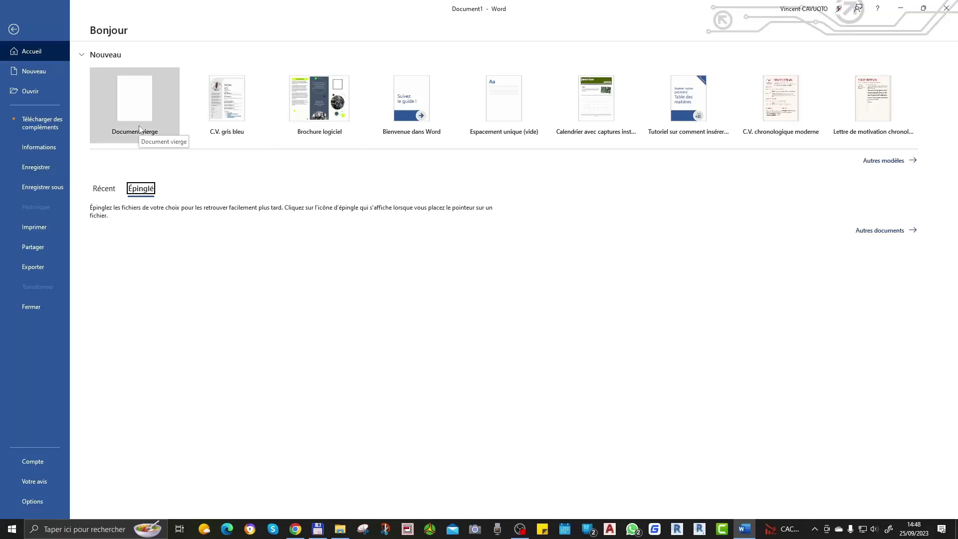
click(43, 169)
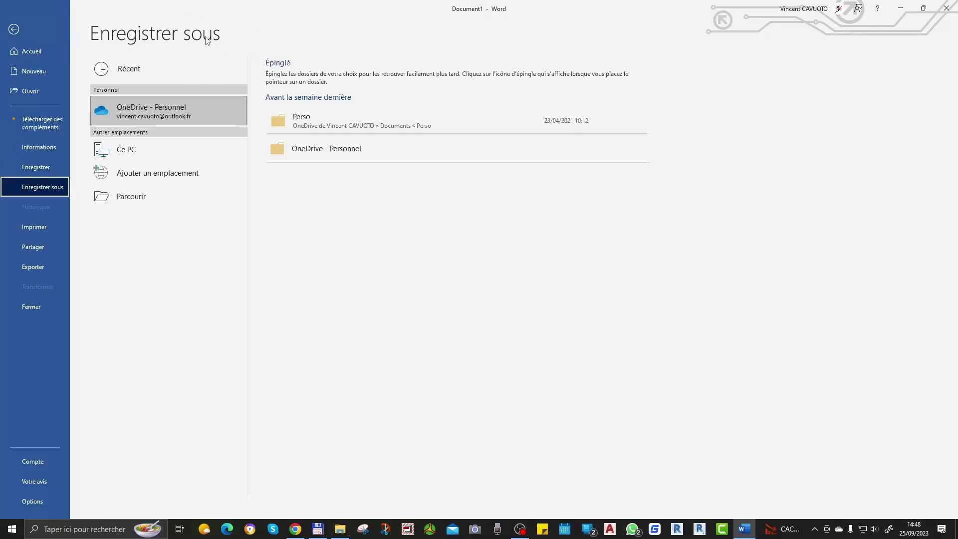
click(117, 154)
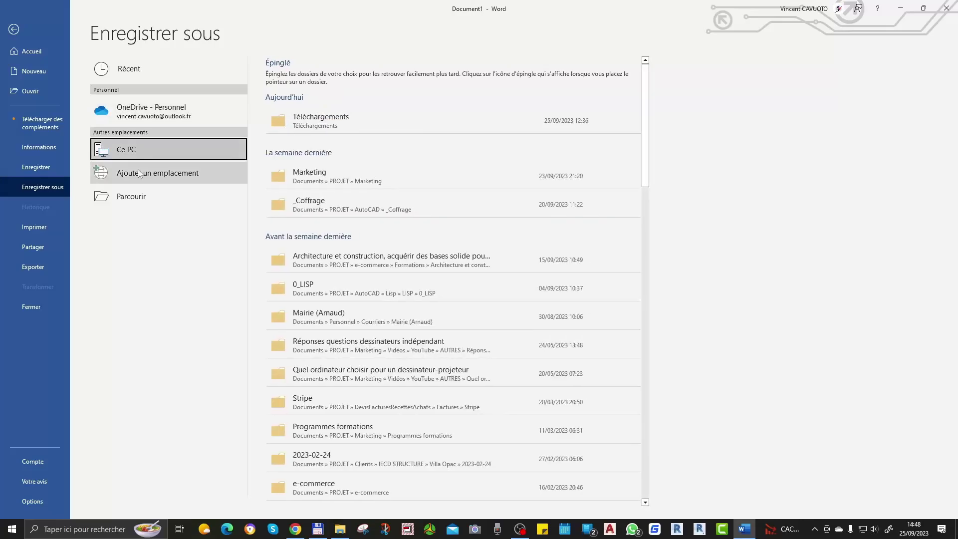
click(139, 198)
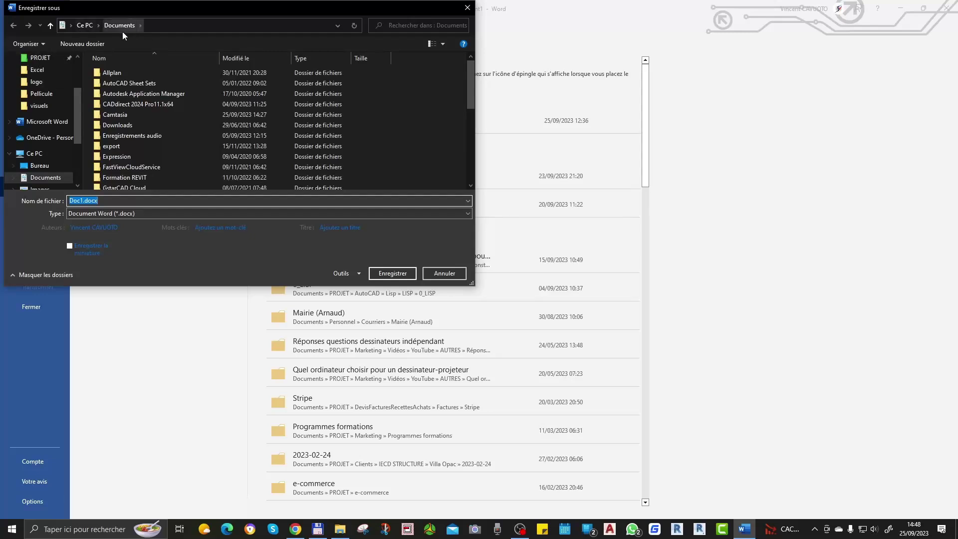
- Create a folder named Word inside the PROJET folder and open it as the save location
click(41, 58)
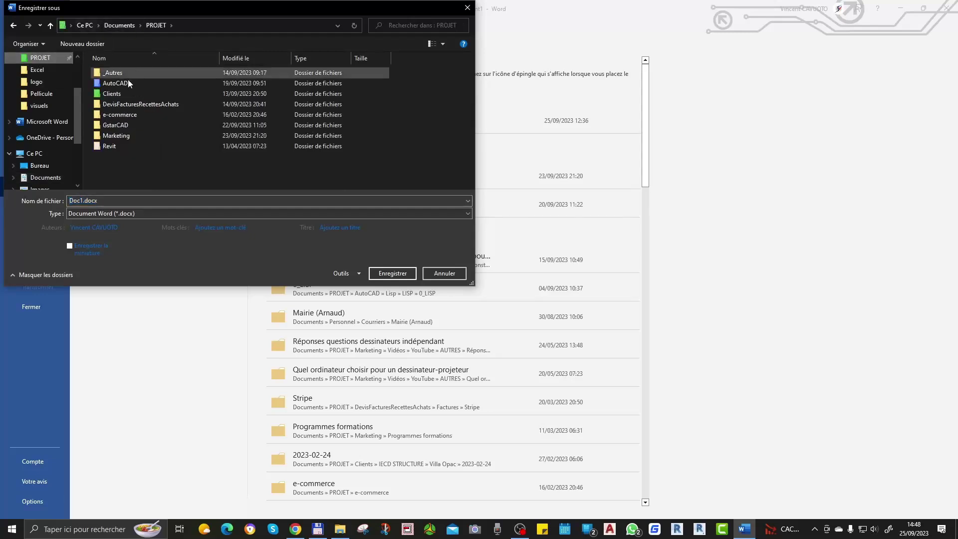
click(113, 103)
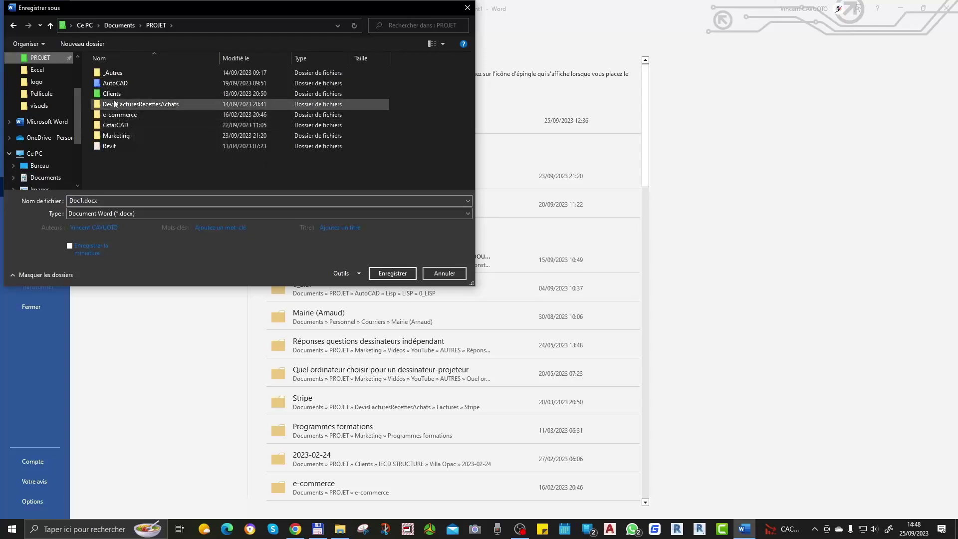
click(83, 44)
text(Q)
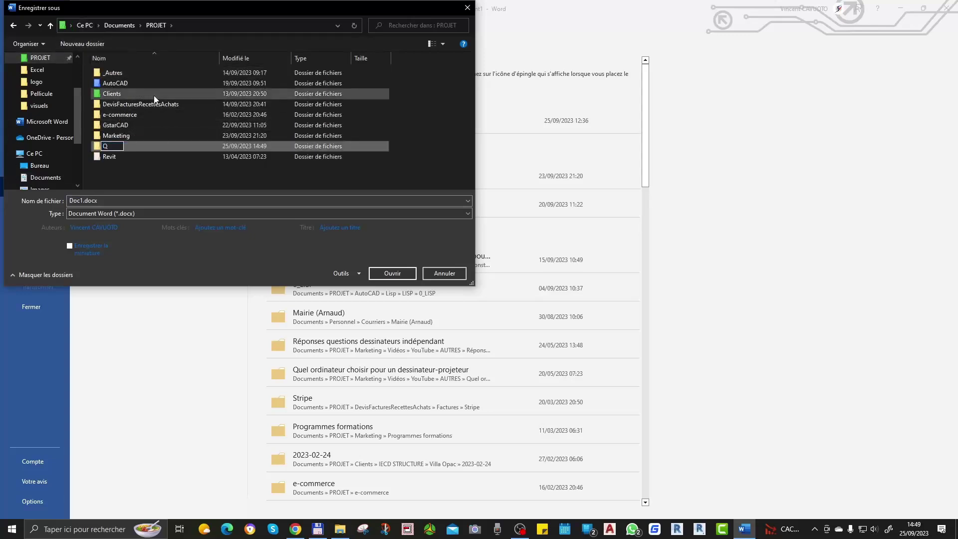
key(BackSpace)
text(Word)
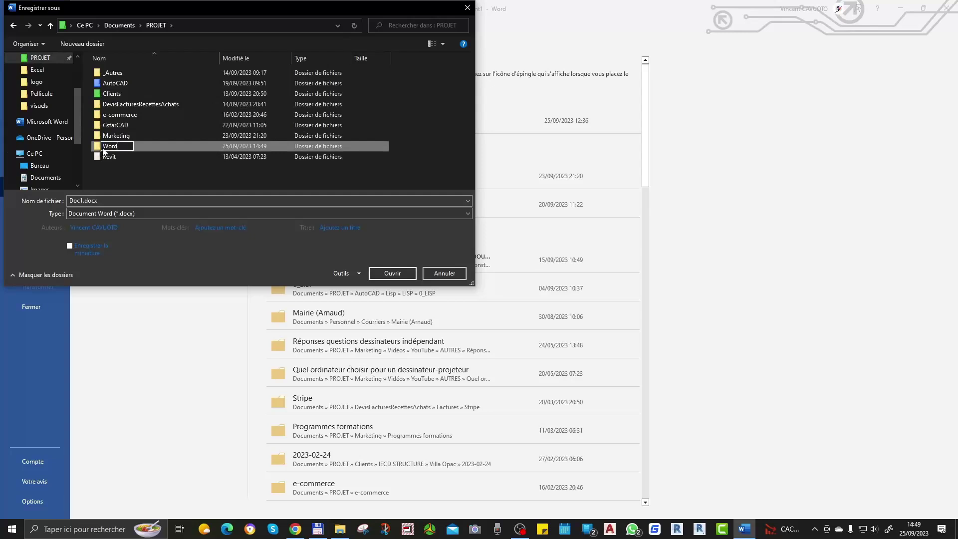
key(Return)
double_click(133, 145)
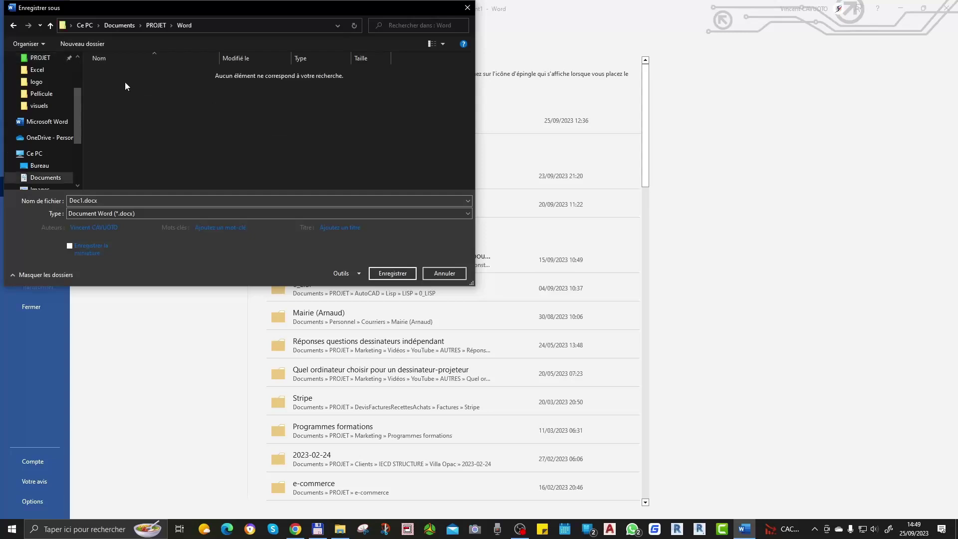
- Set the file name to Formation Word.docx
double_click(81, 201)
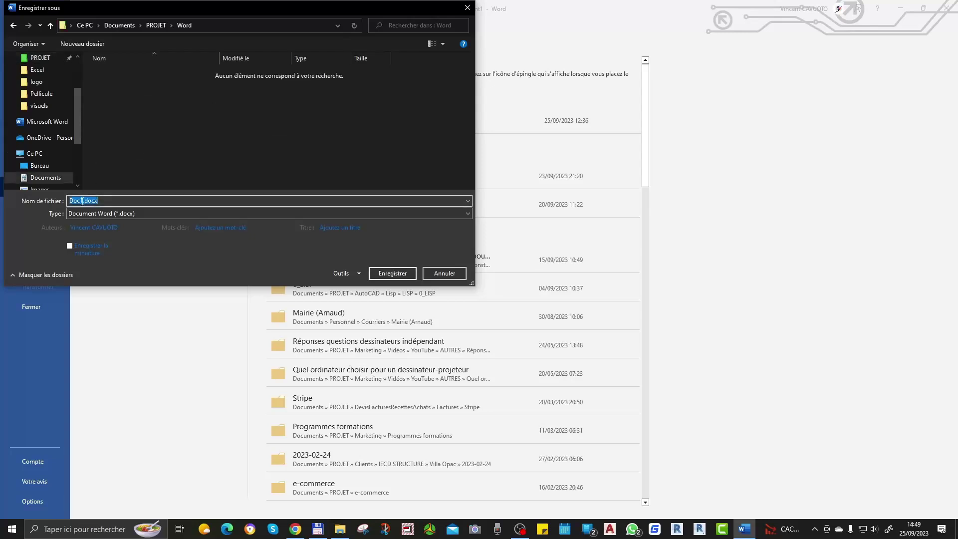
click(82, 201)
drag(99, 201, 59, 205)
click(82, 229)
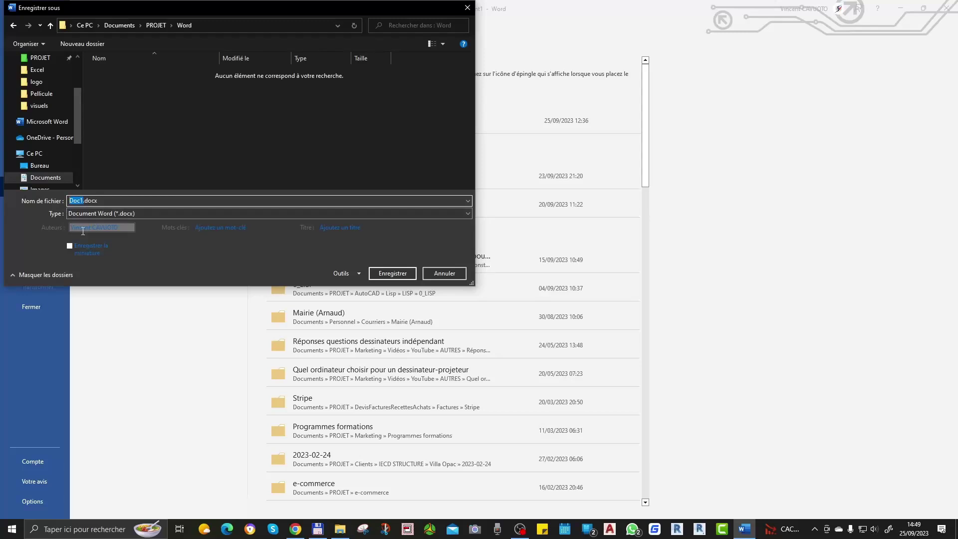
text(Formation wors)
key(BackSpace)
text(d)
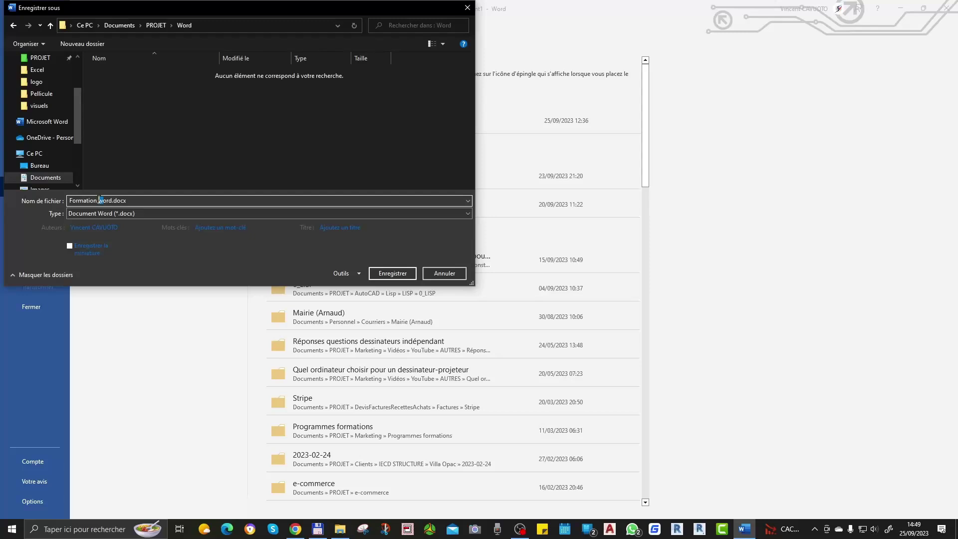
click(142, 204)
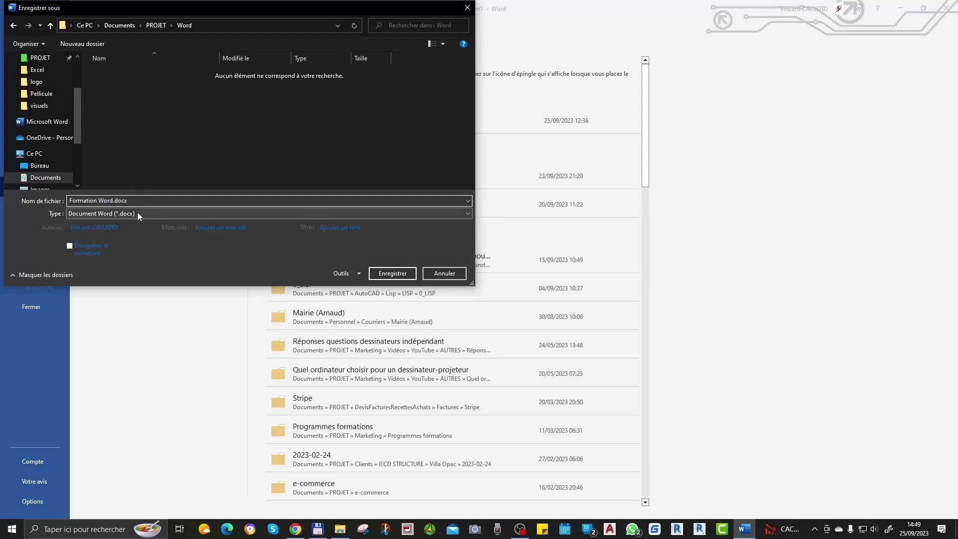
- Check the available file types, keep Document Word (*.docx) and save the document in the Word folder
click(130, 215)
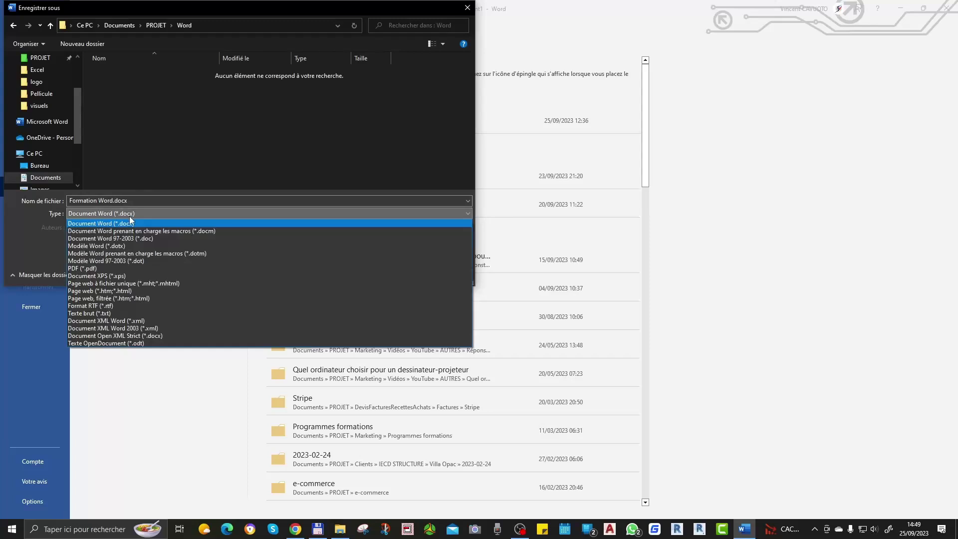
click(130, 217)
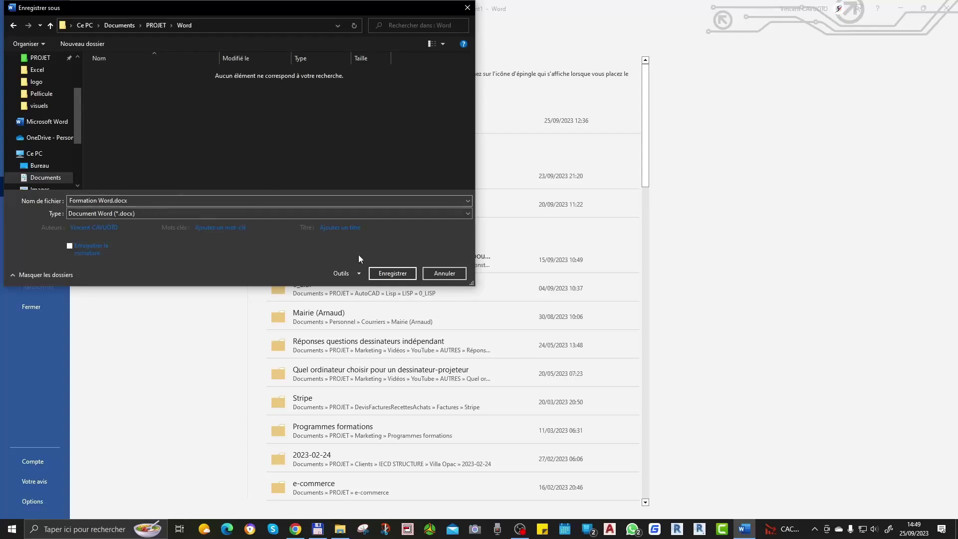
click(393, 273)
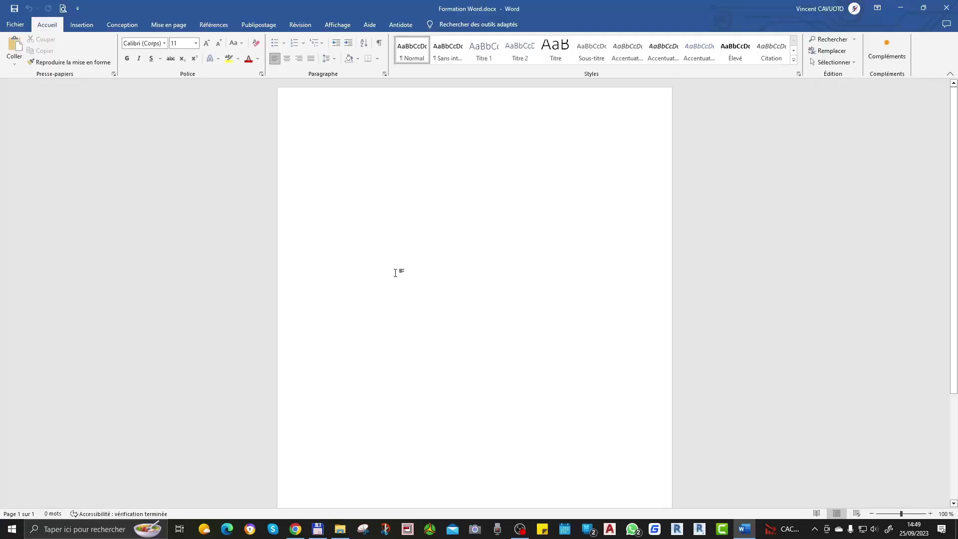
click(453, 13)
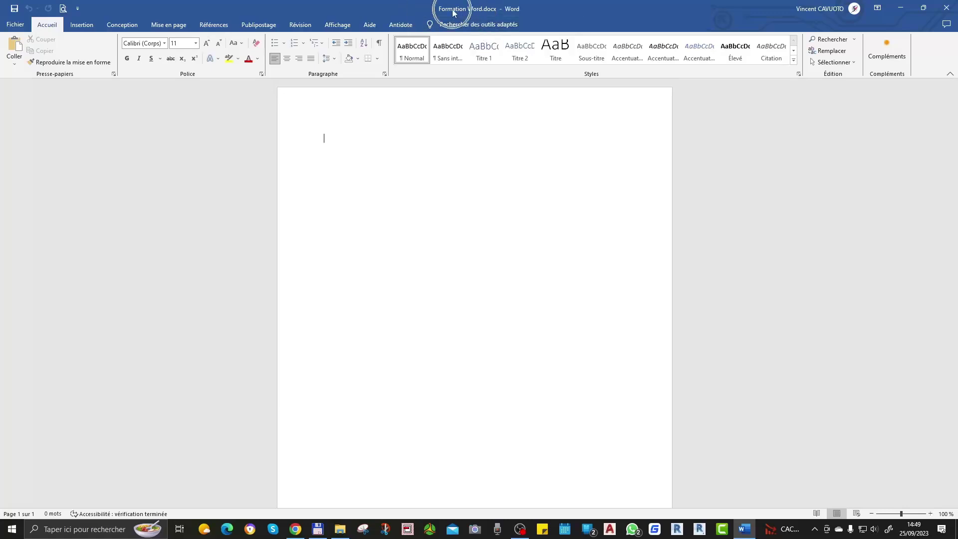
click(478, 13)
mouse_move(446, 16)
mouse_down()
mouse_move(468, 10)
mouse_move(456, 26)
mouse_up()
double_click(456, 25)
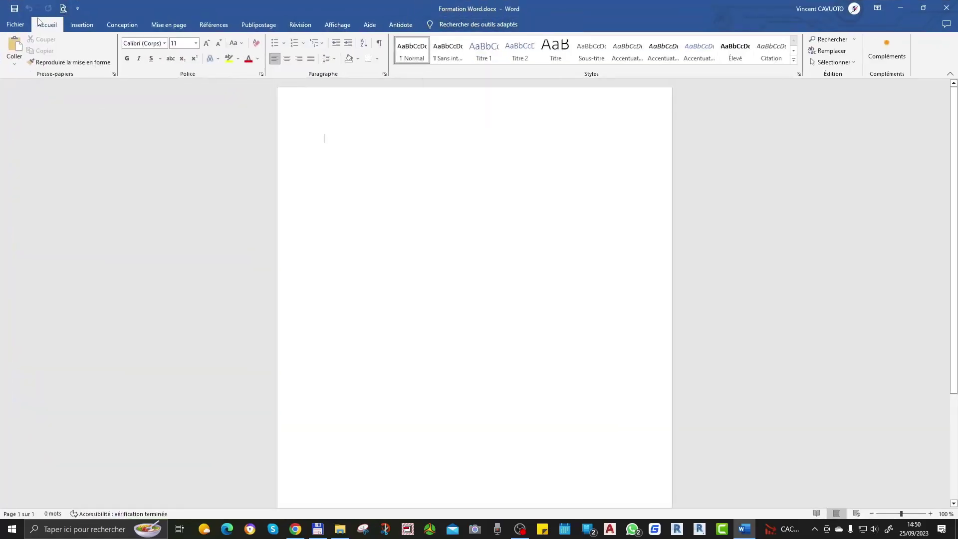
- Save the Formation Word.docx document again under its existing name and location
click(15, 24)
click(35, 174)
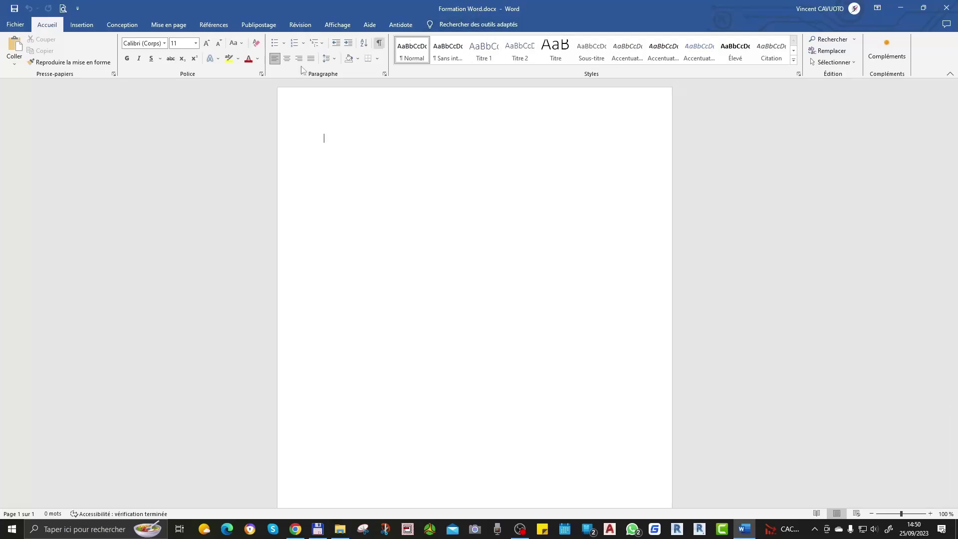
click(15, 24)
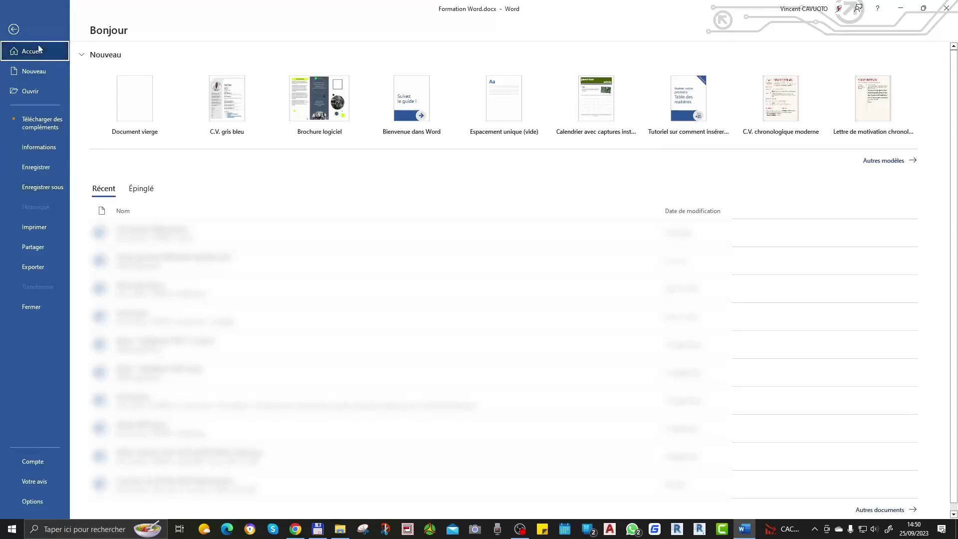
click(13, 29)
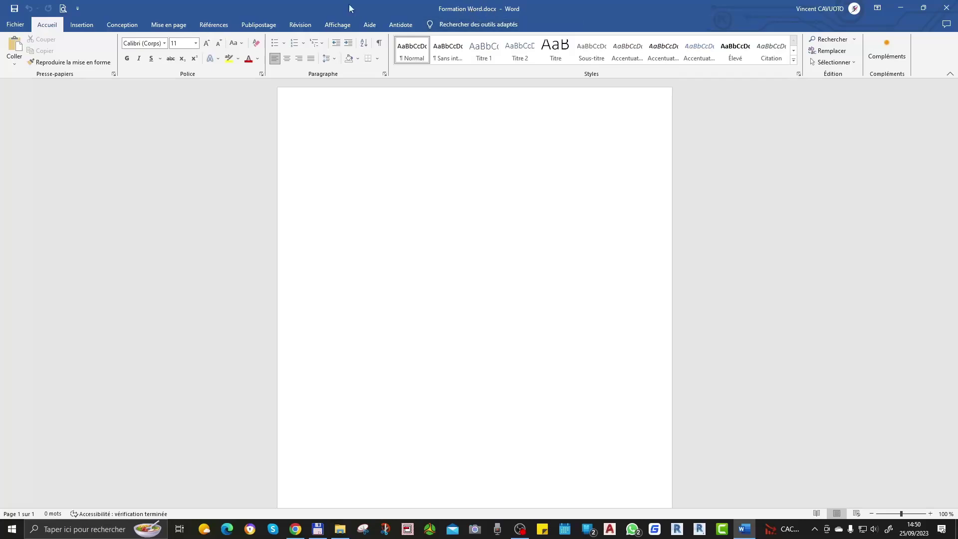
click(15, 25)
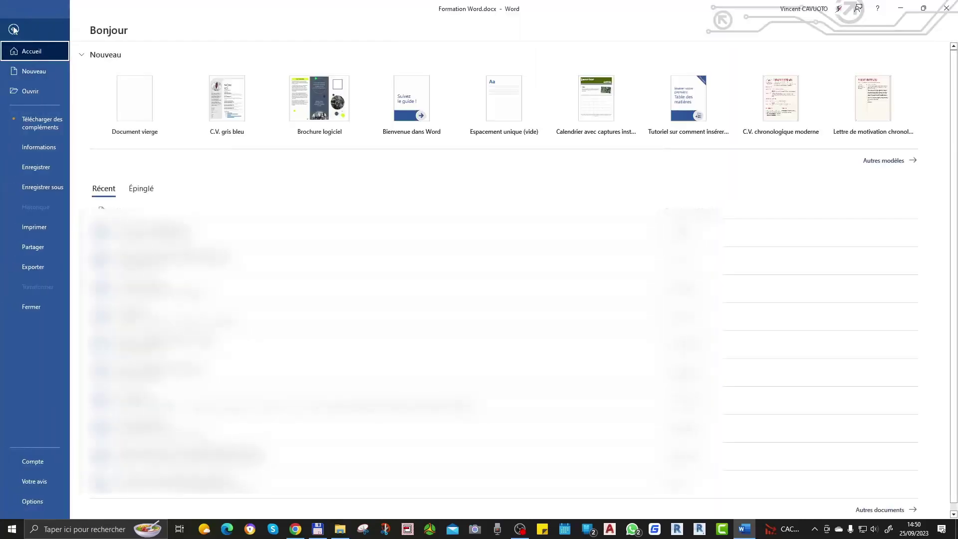
click(14, 29)
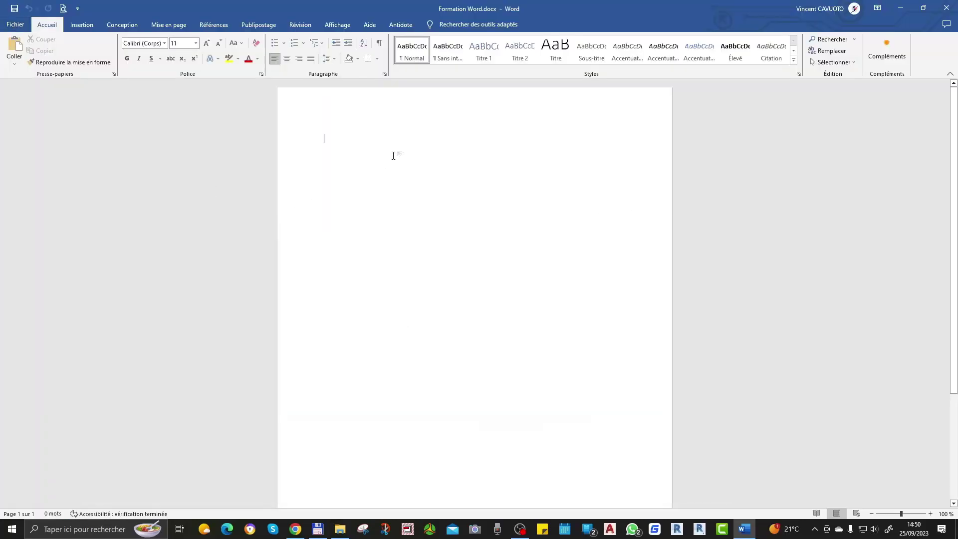